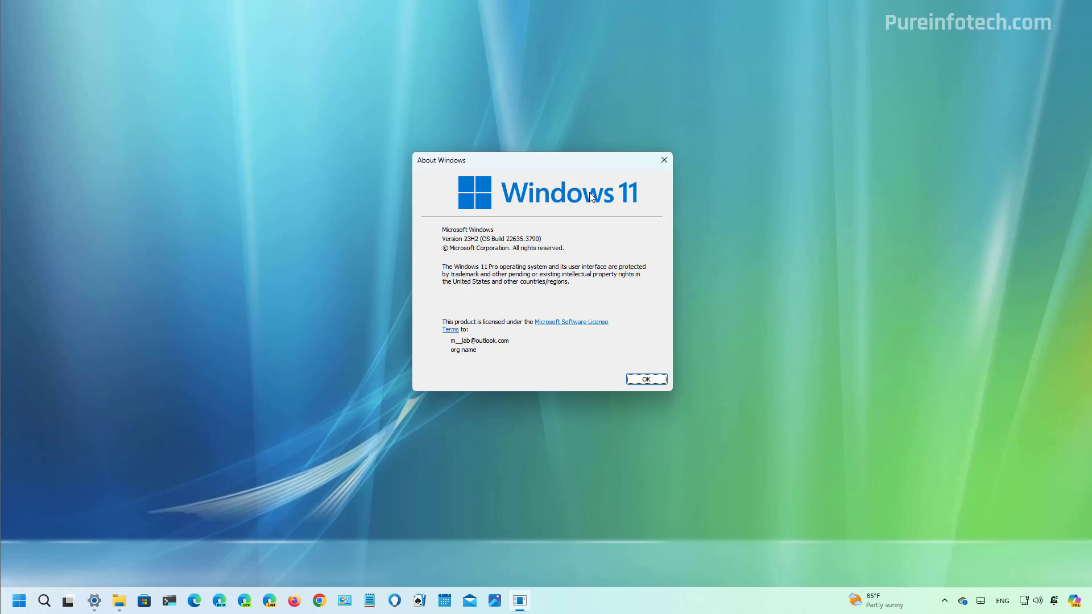
click(664, 160)
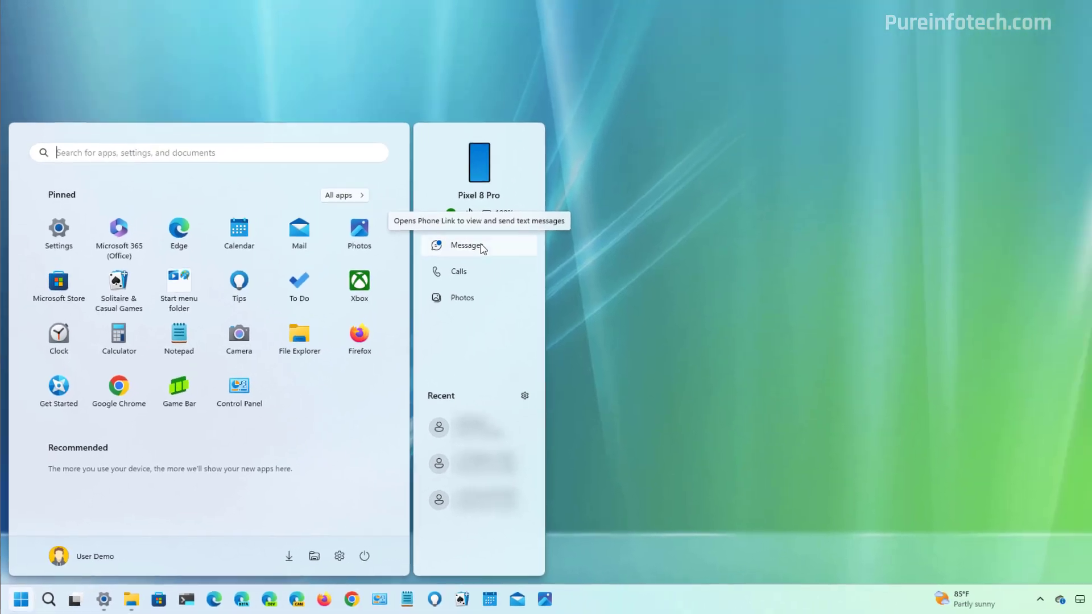
click(466, 245)
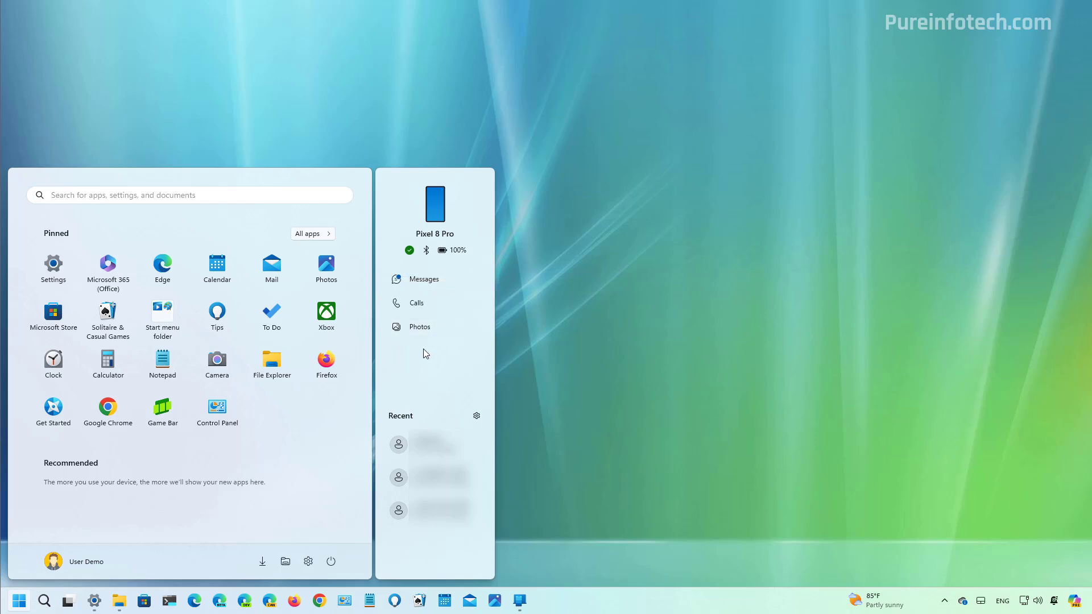
Open Settings via a Start search for 'sett' and go to Personalization > Start.
key(Escape)
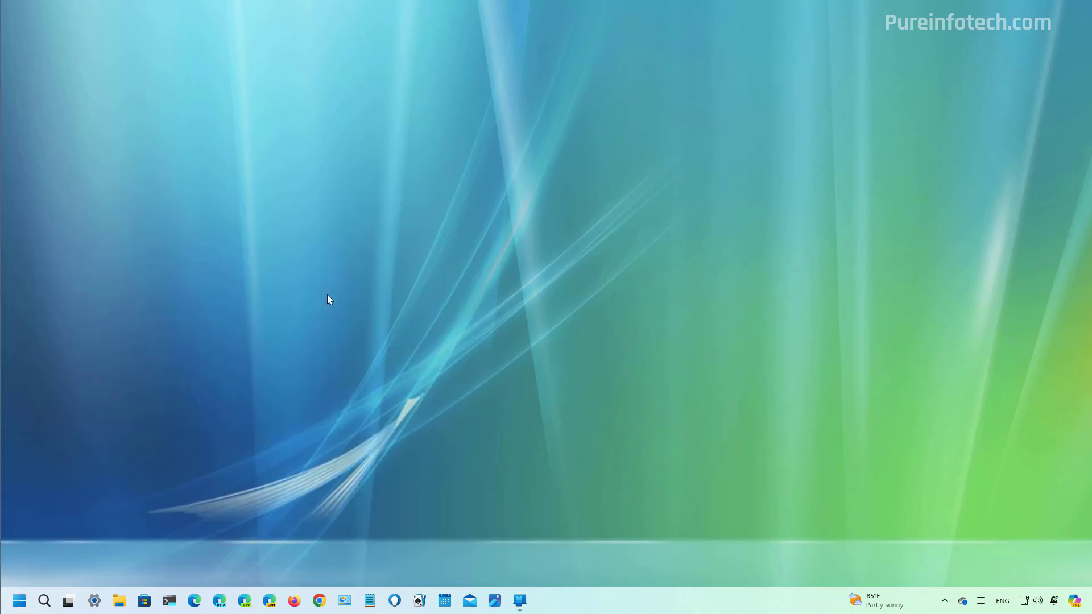
key(super)
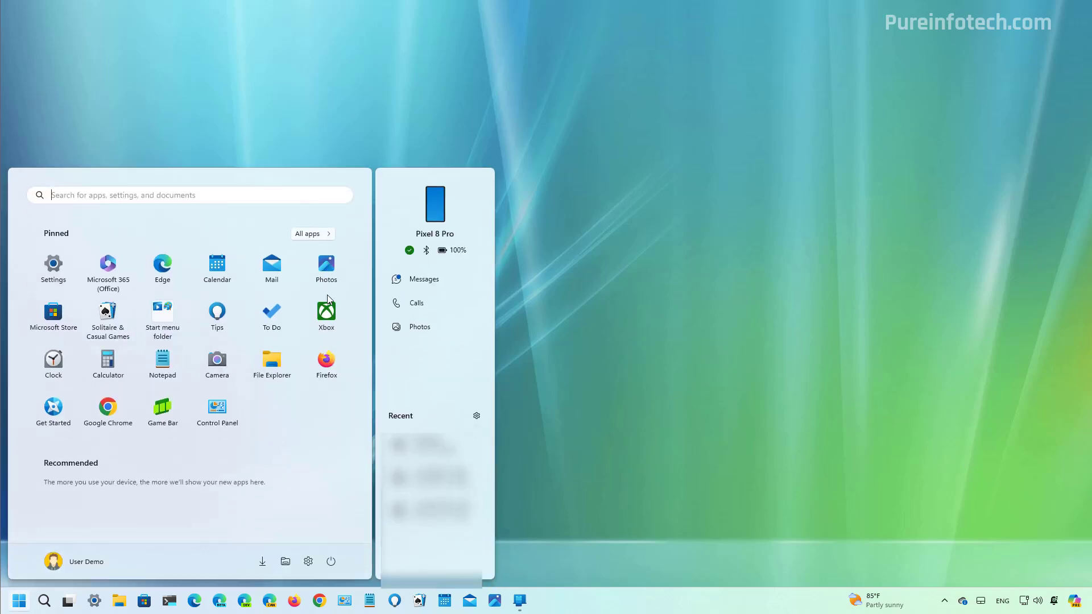
text(sett)
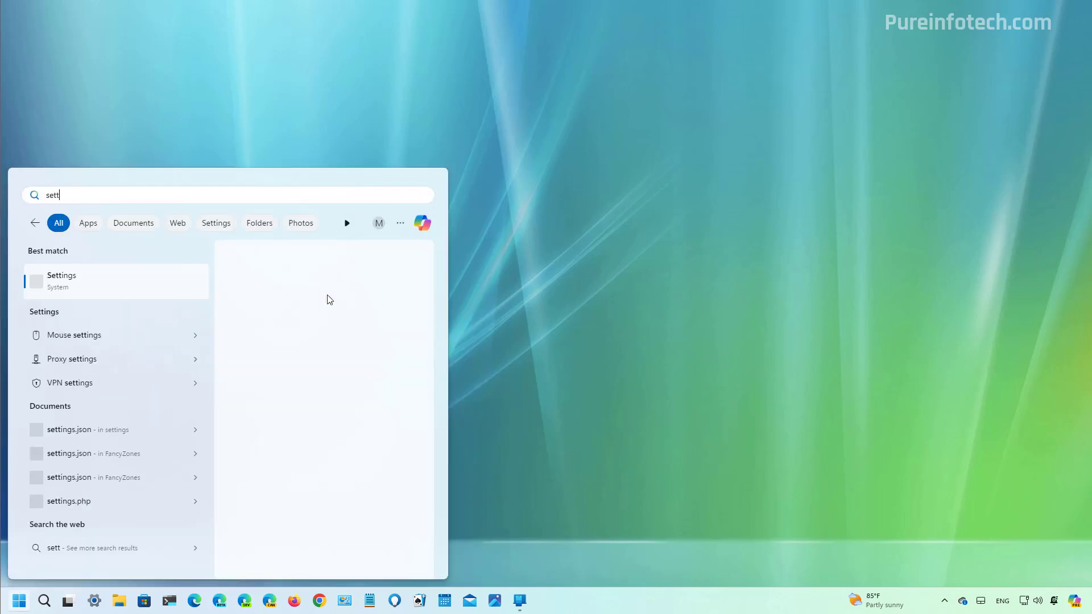
click(168, 296)
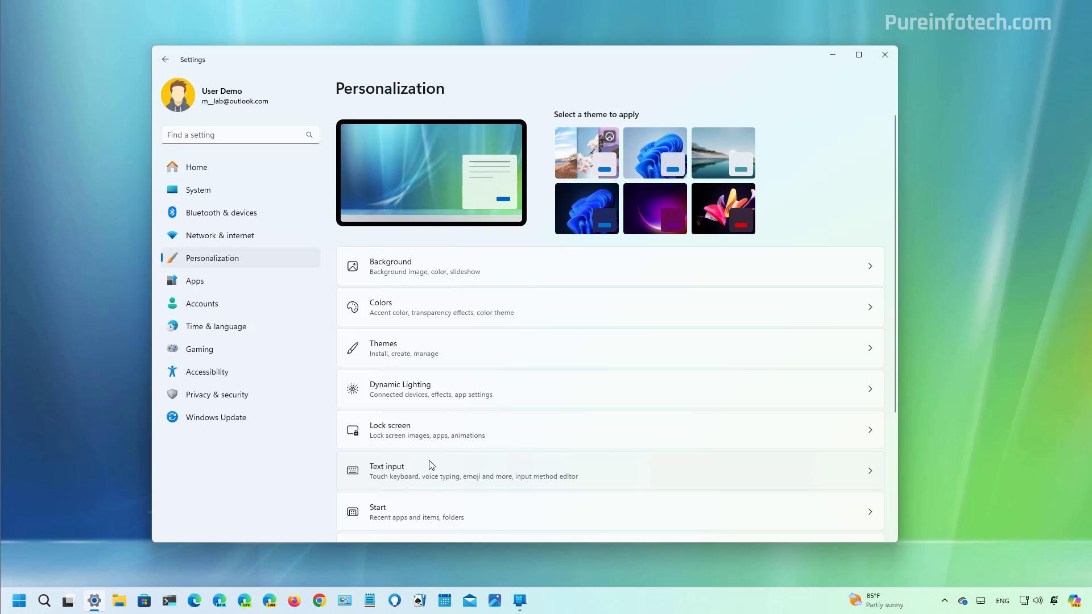
click(416, 514)
scroll(569, 338, down, 5)
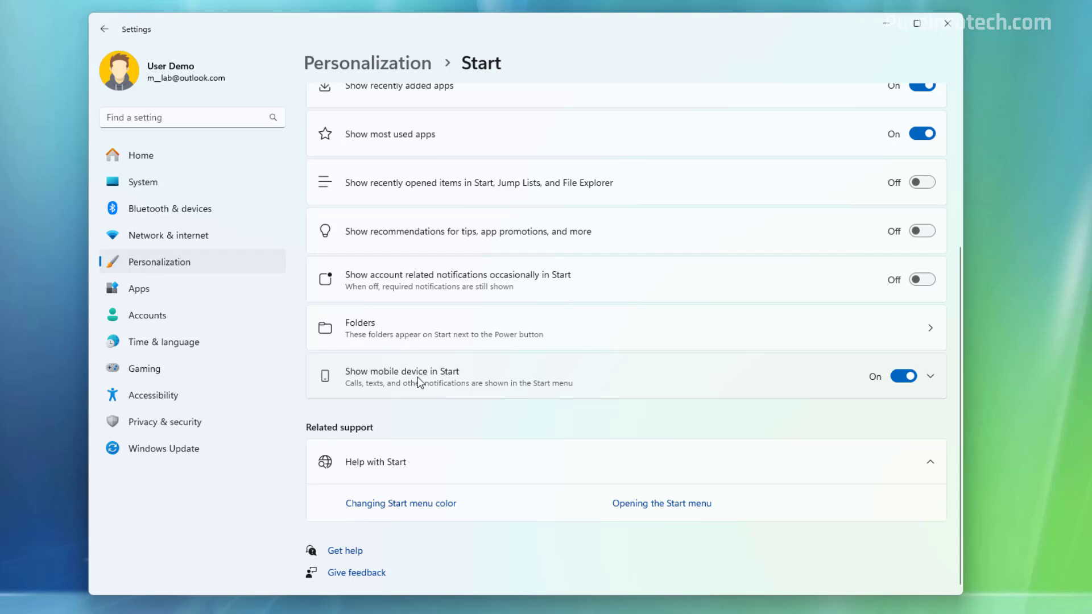
Toggle Show mobile device in Start off and back on, checking Start, then expand it.
click(910, 378)
click(19, 600)
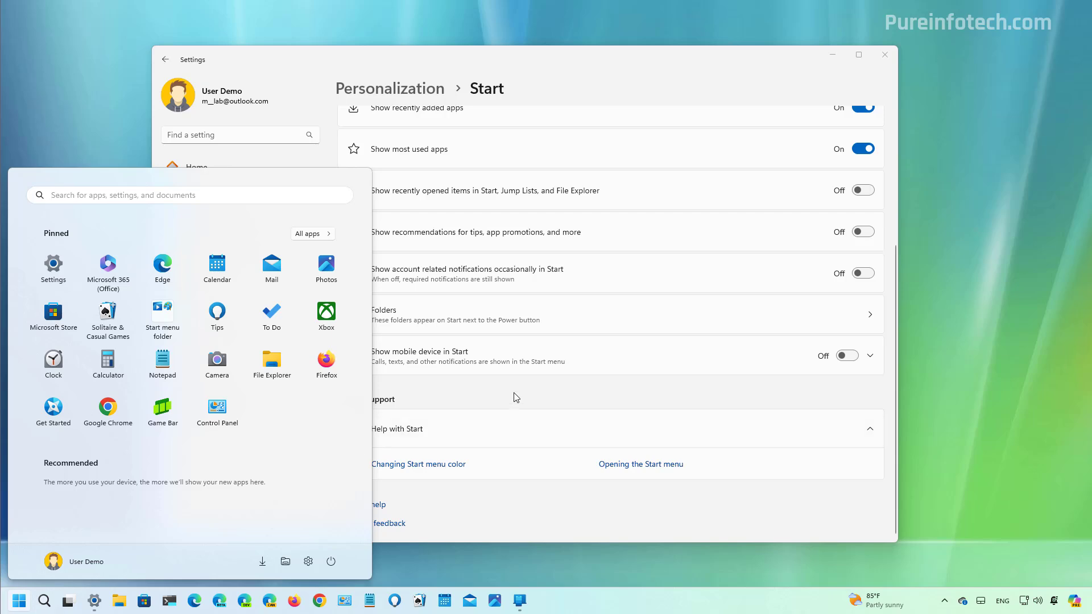
click(516, 397)
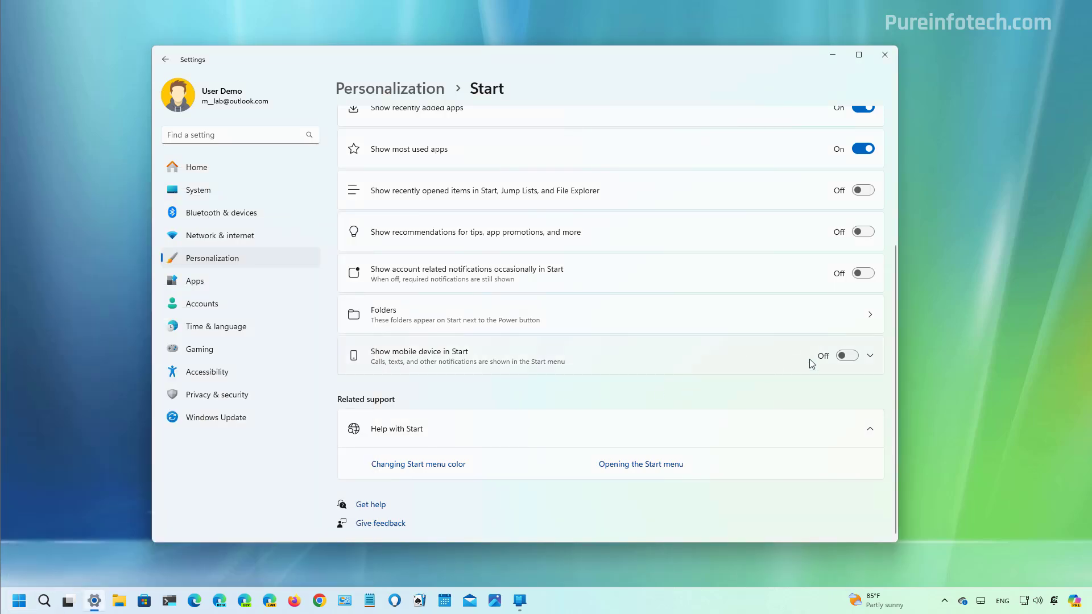
click(844, 356)
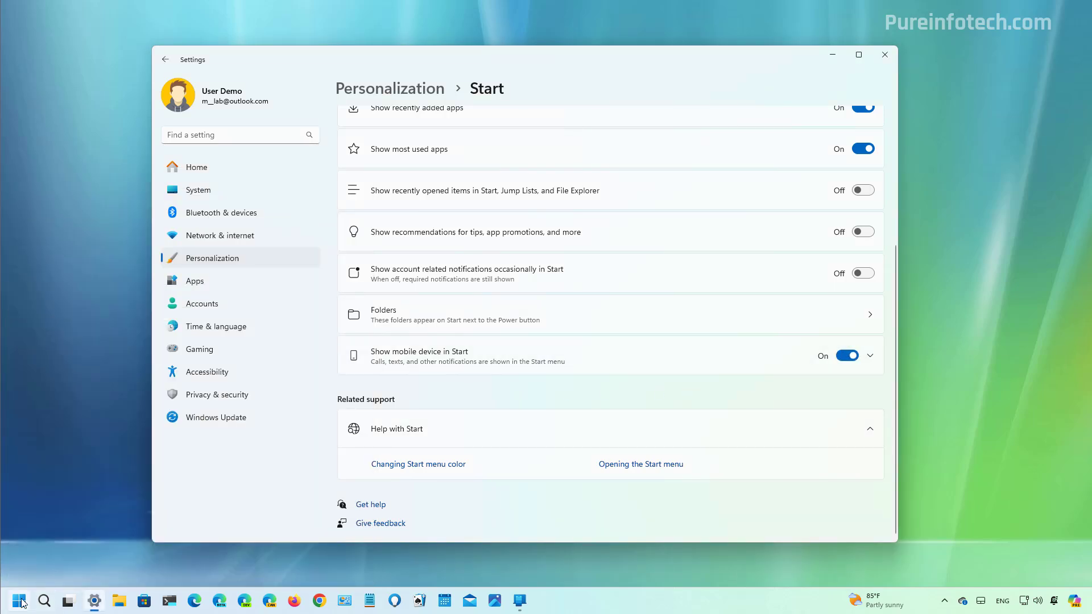
key(super)
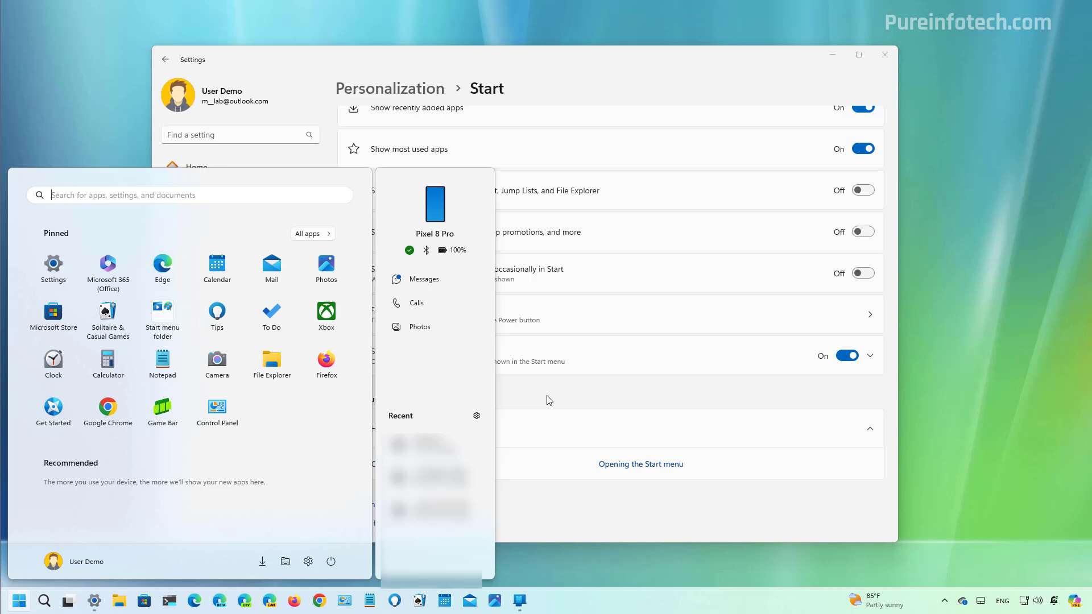
click(549, 401)
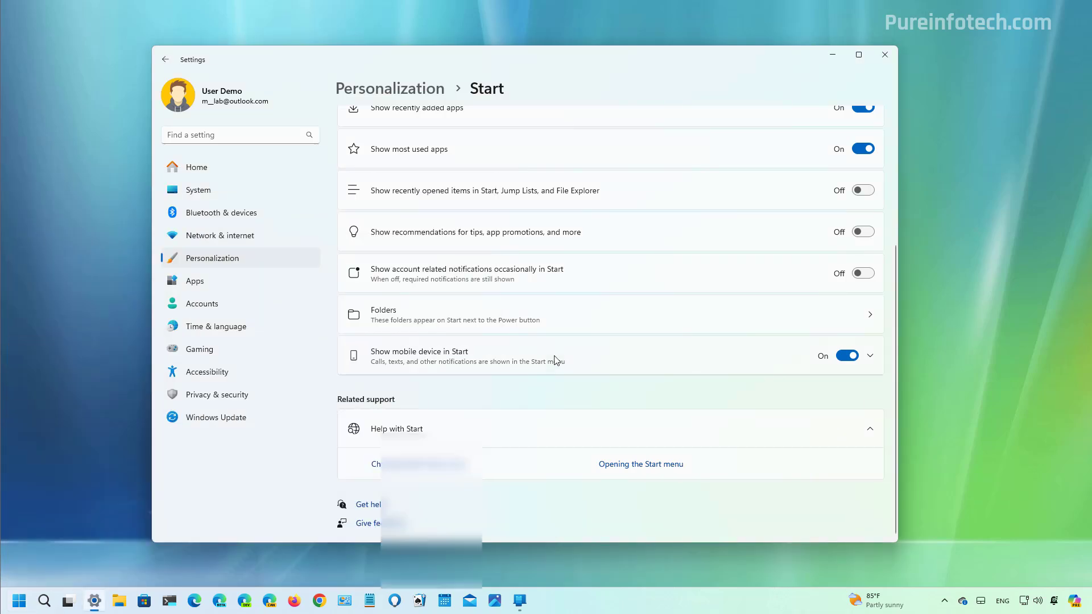
click(556, 358)
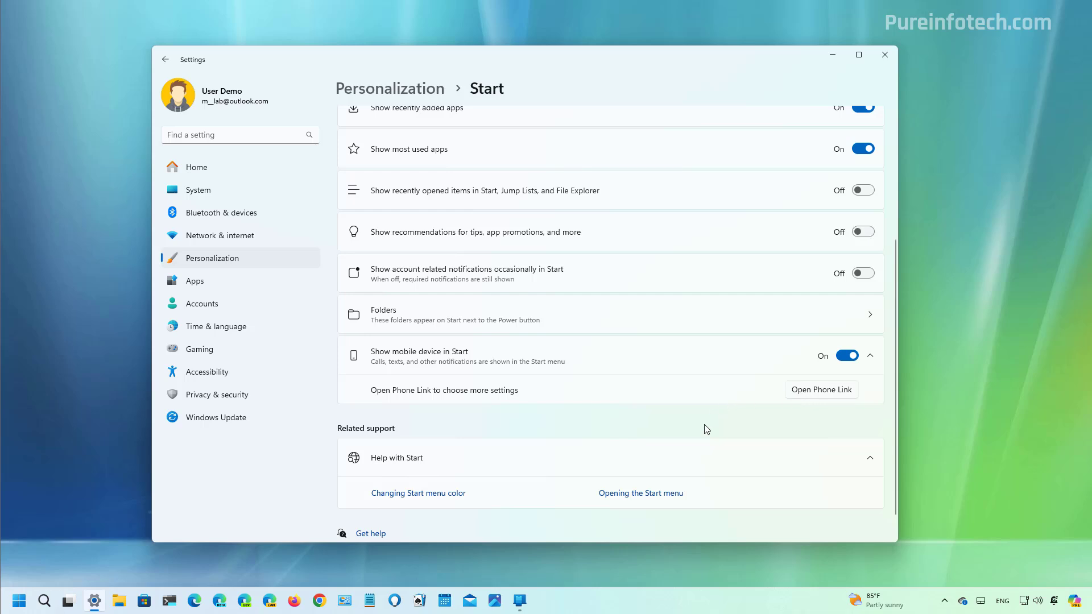
Minimize Settings and switch to the browser's ViVeTool GitHub releases page.
key(super+d)
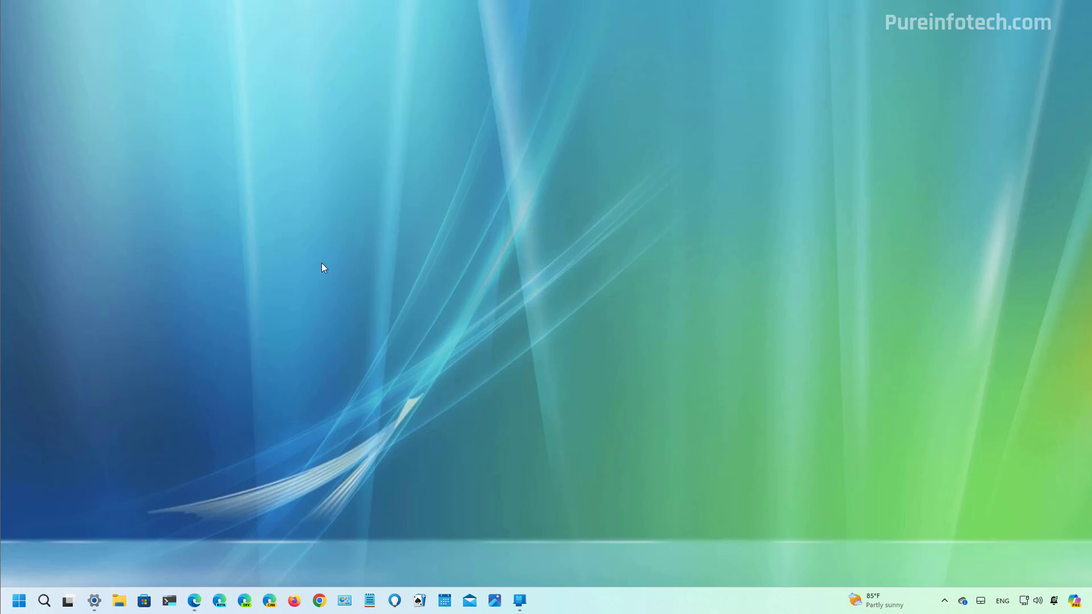
key(alt+Tab)
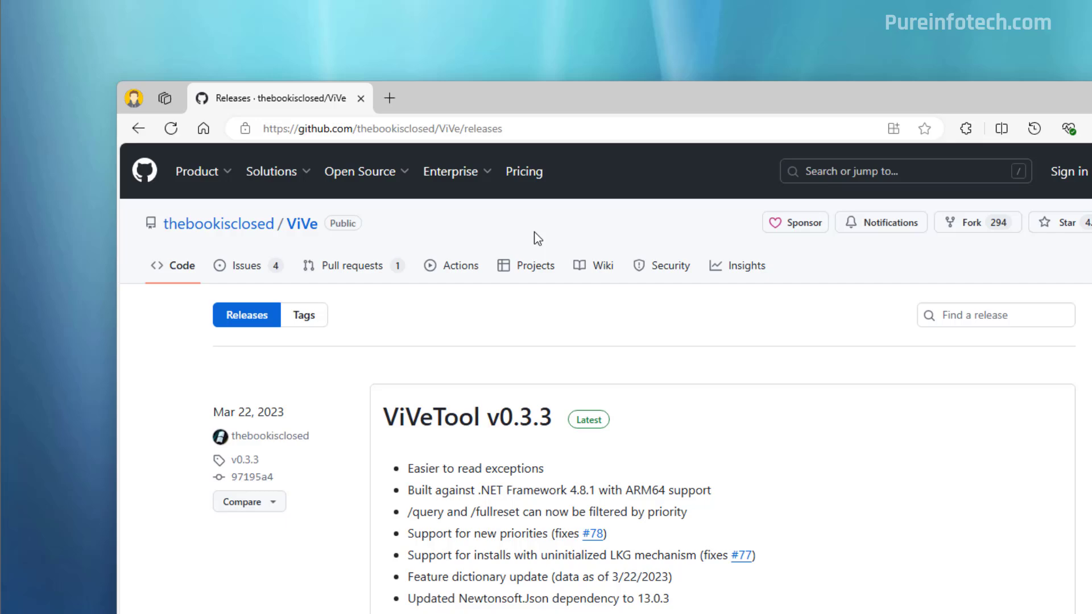
Save the ViVeTool-v0.3.3.zip asset from the Assets list into Downloads.
scroll(849, 567, down, 3)
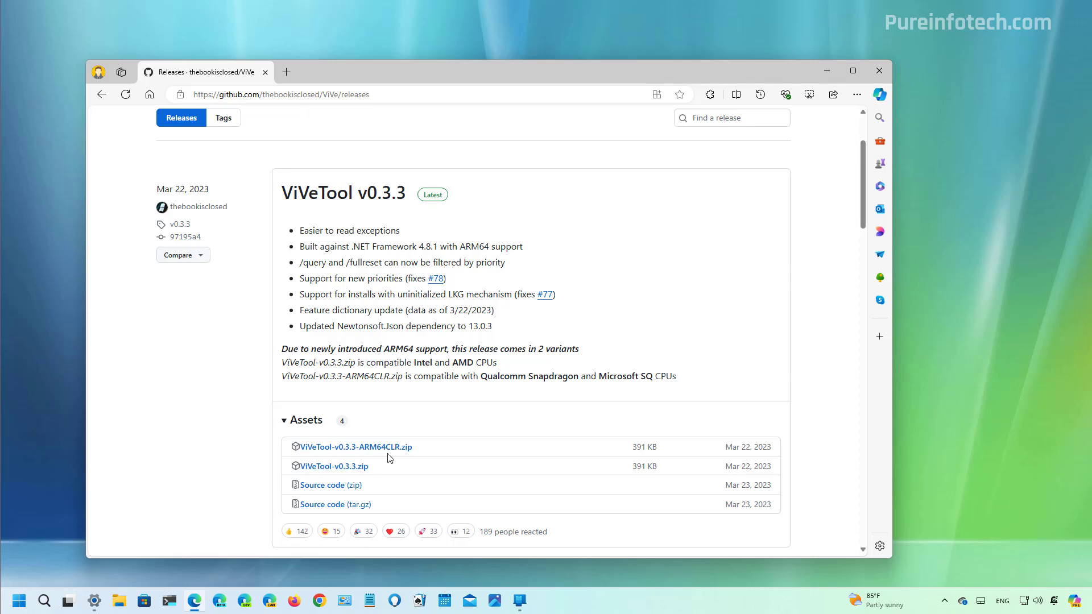
click(358, 466)
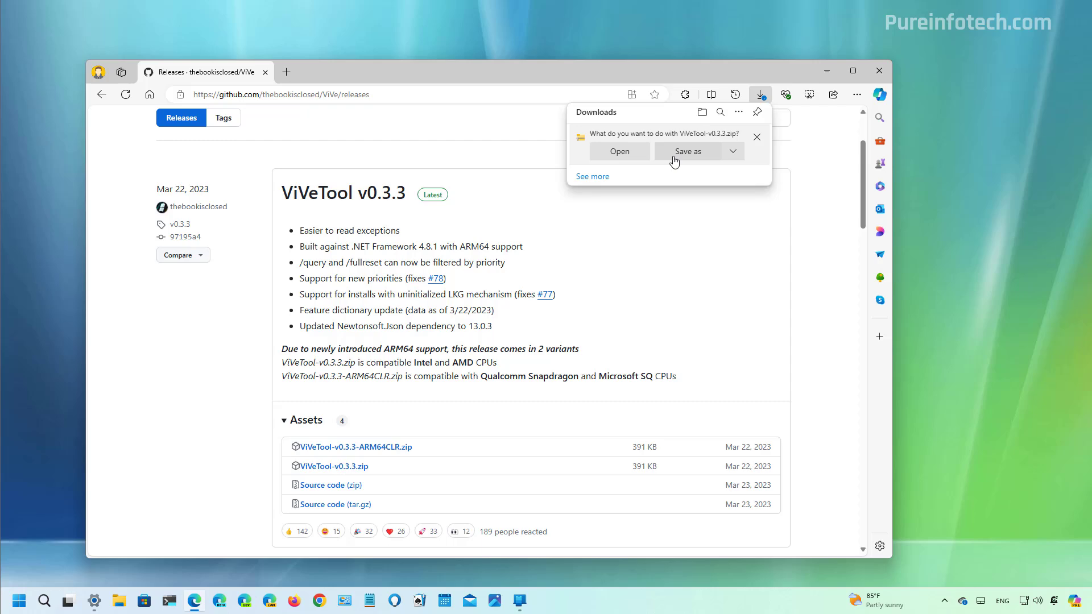
click(675, 160)
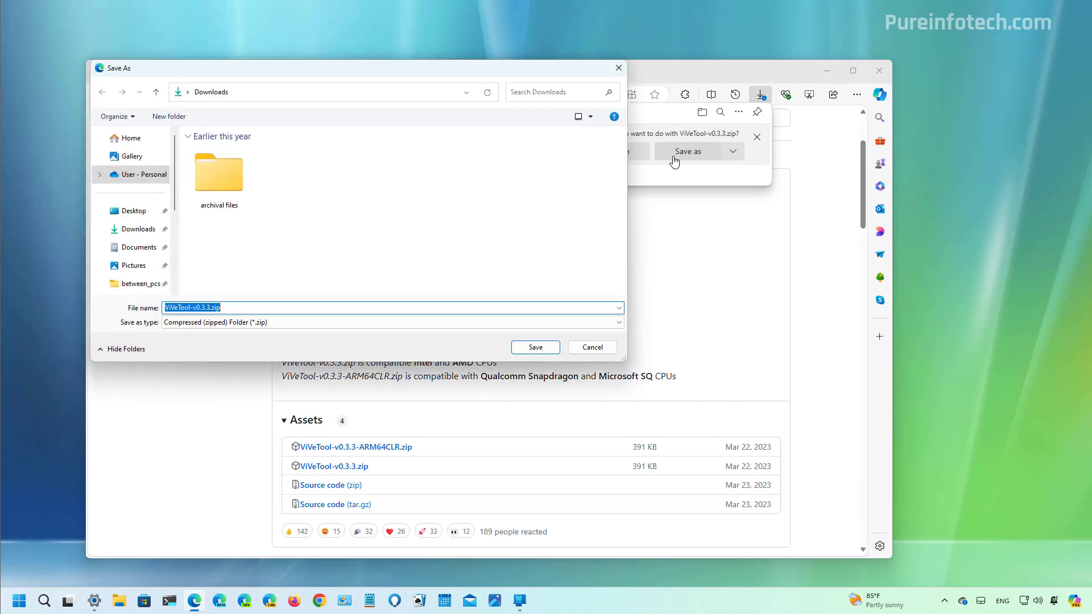
click(536, 347)
Extract all files from ViVeTool-v0.3.3.zip into a new ViVeTool-v0.3.3 folder.
click(714, 146)
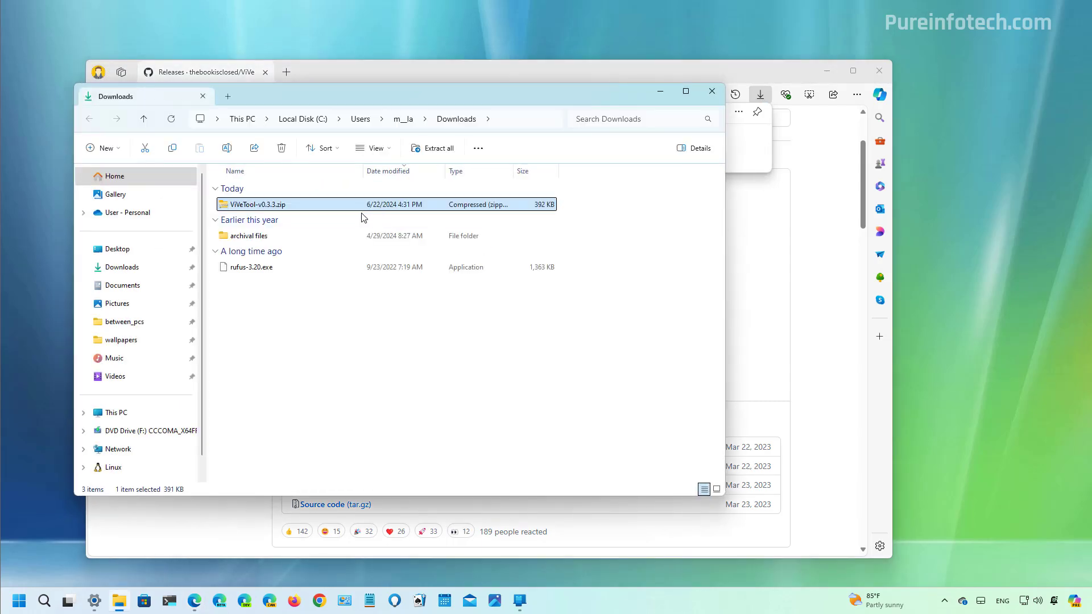
double_click(302, 207)
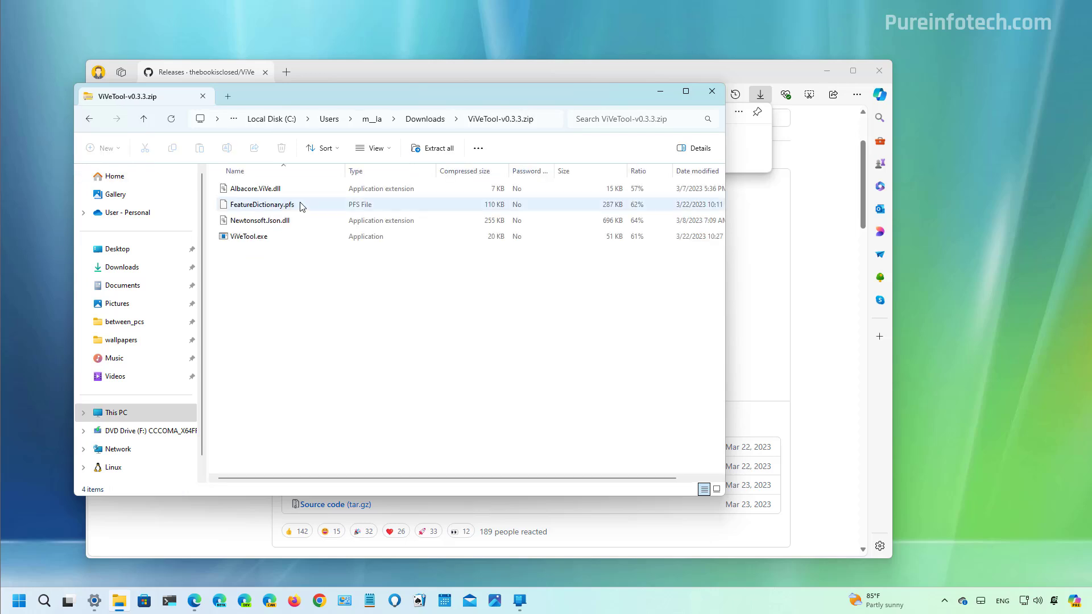
click(433, 147)
click(655, 409)
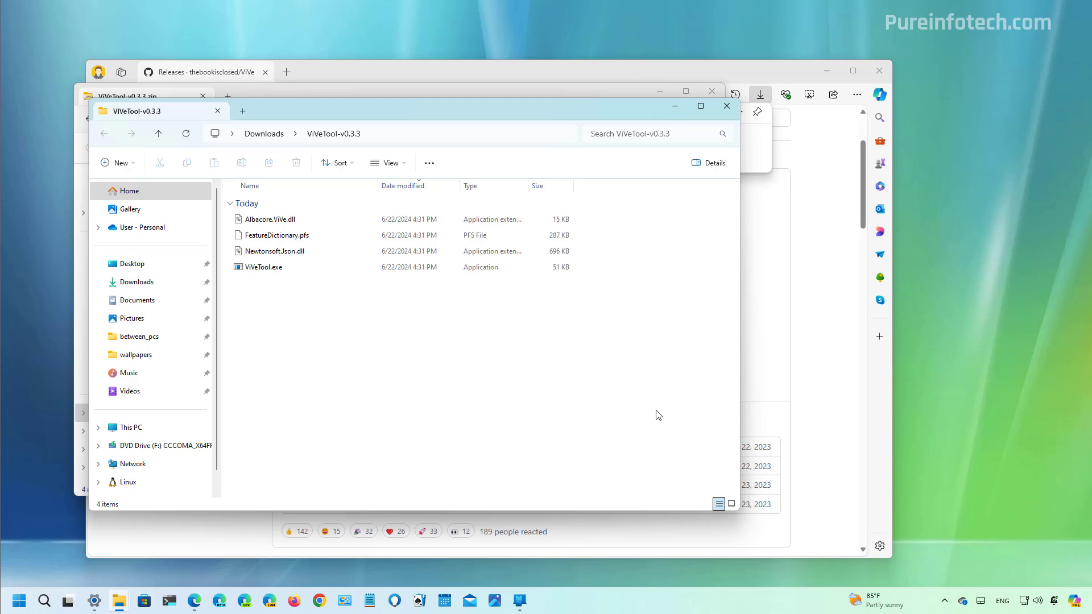
Copy the ViVeTool-v0.3.3 folder path from the address bar.
click(398, 133)
right_click(350, 136)
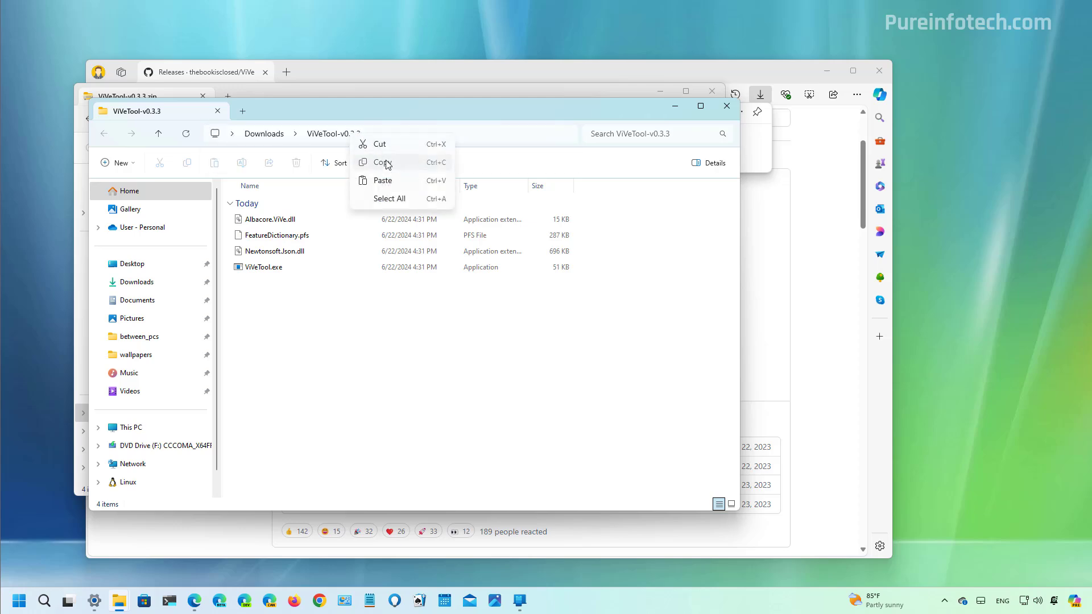
click(370, 156)
Run Terminal Preview as administrator from a Start search for 'term'.
key(super)
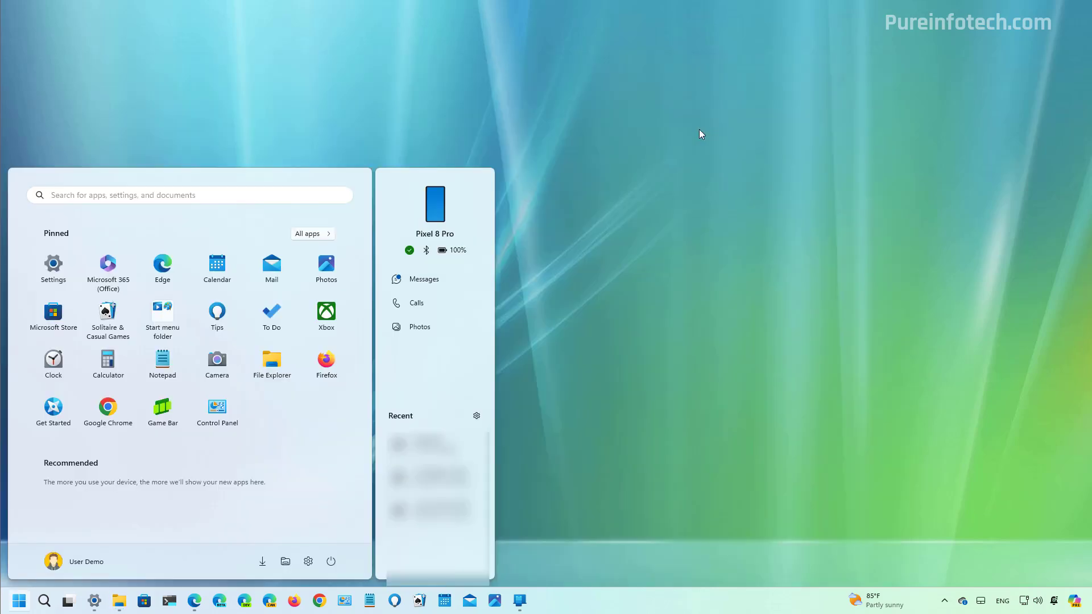
text(term)
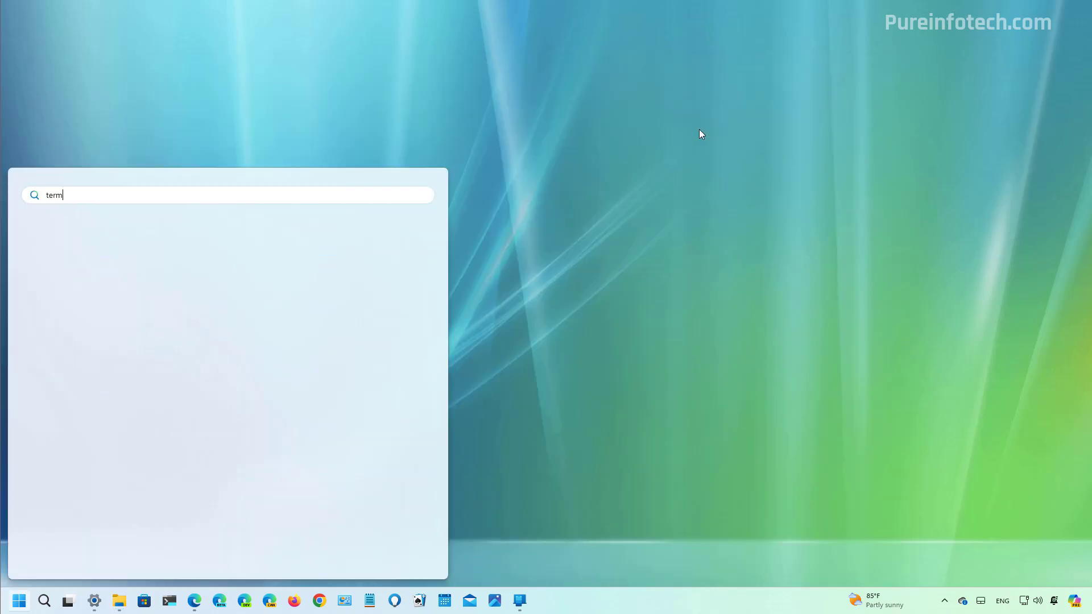
right_click(151, 274)
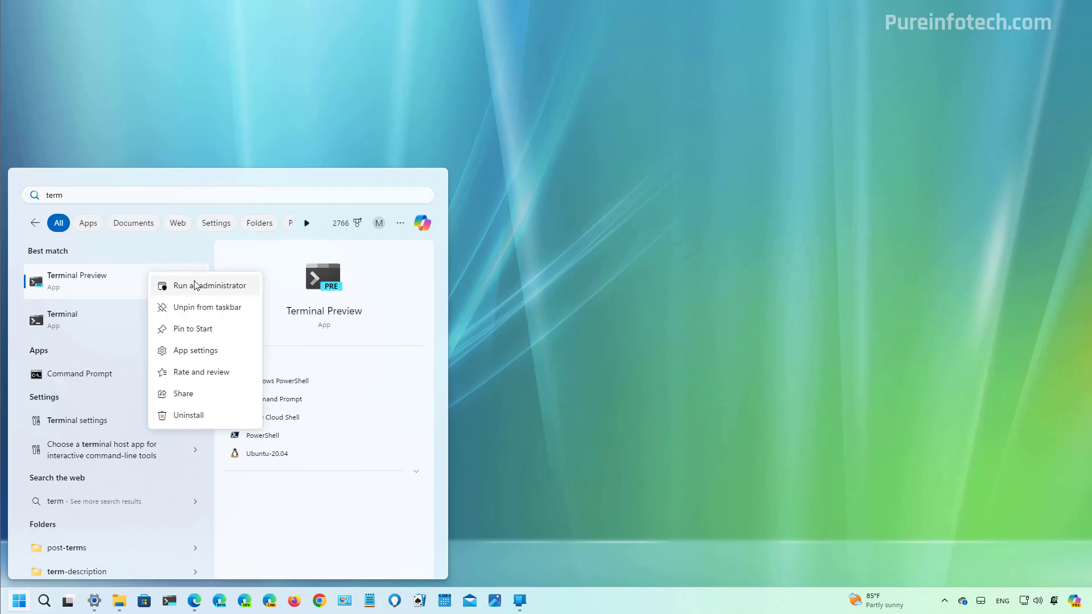
click(207, 286)
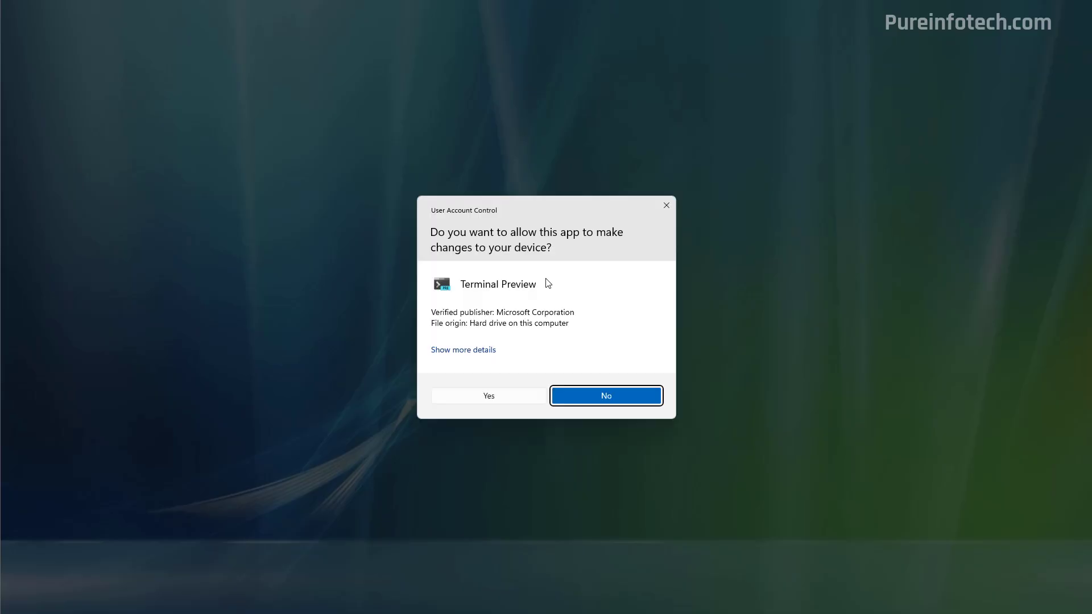
Approve the UAC prompt, cd into the pasted ViVeTool folder, and list it with dir.
click(497, 394)
text(cd)
key(ctrl+v)
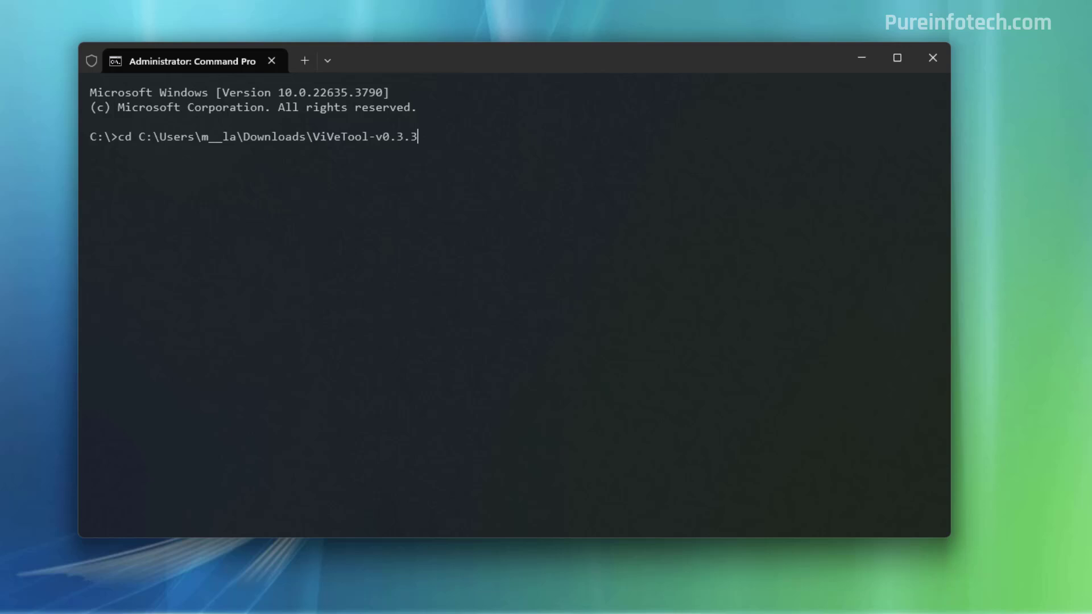
key(Return)
text(dir)
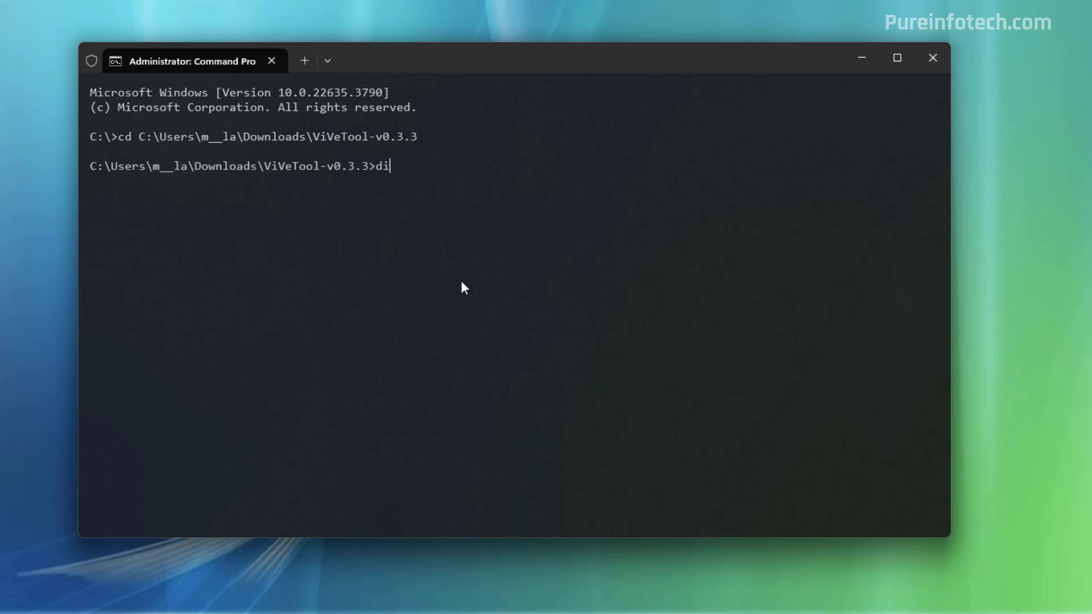
key(Return)
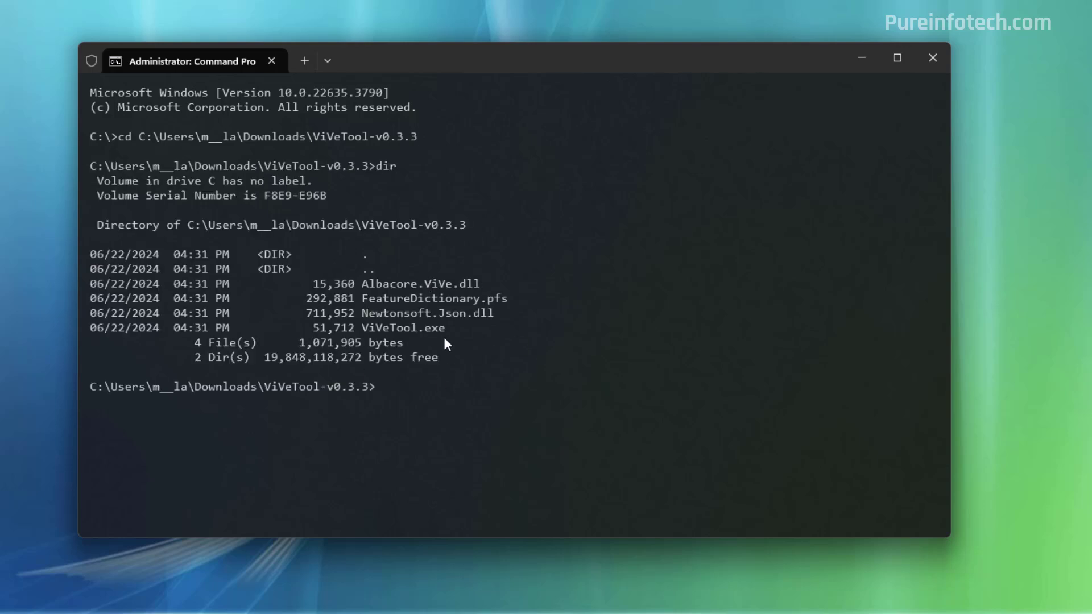
Run vivetool /enable /id:48433719,48697323, then leave the terminal.
key(ctrl+v)
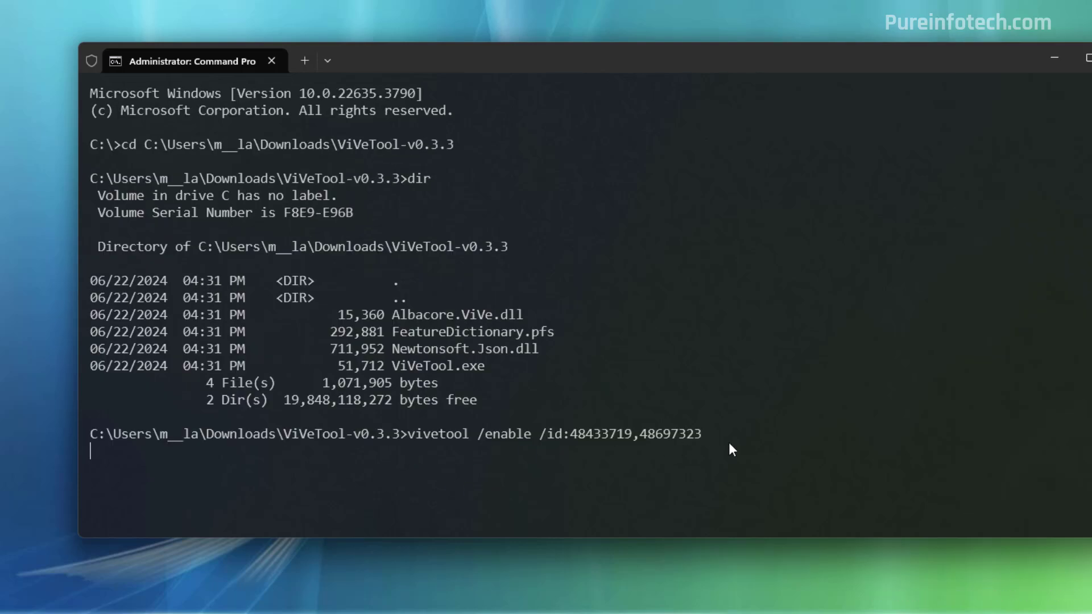
key(Return)
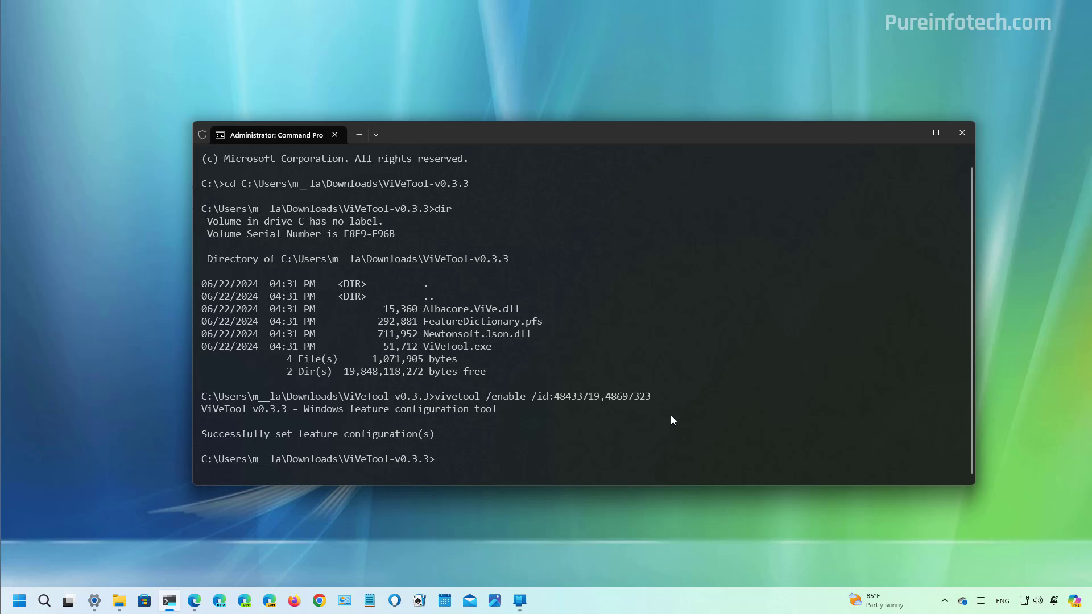
key(super+d)
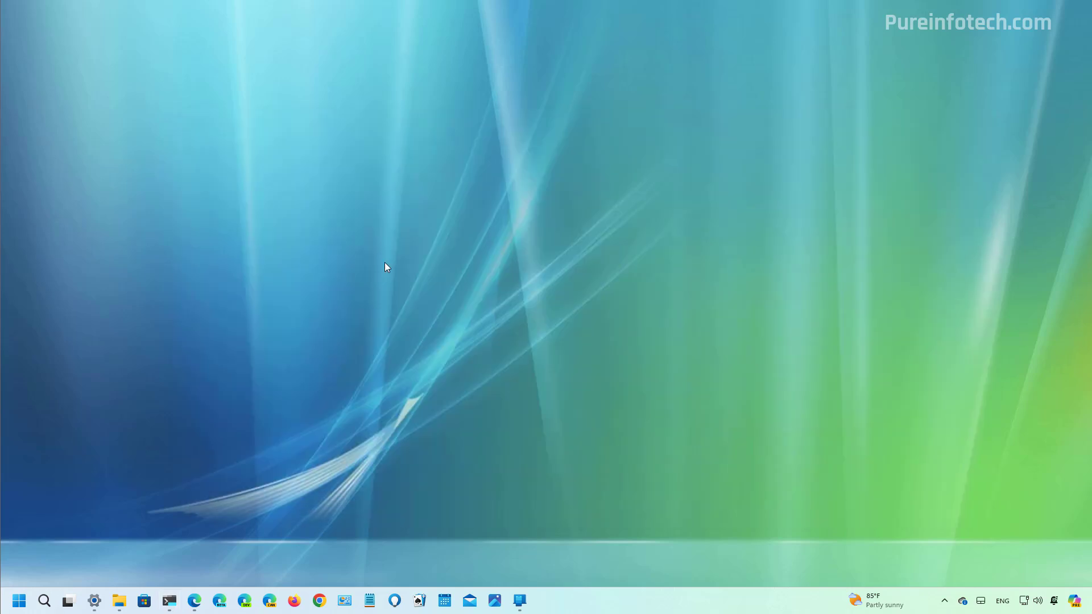